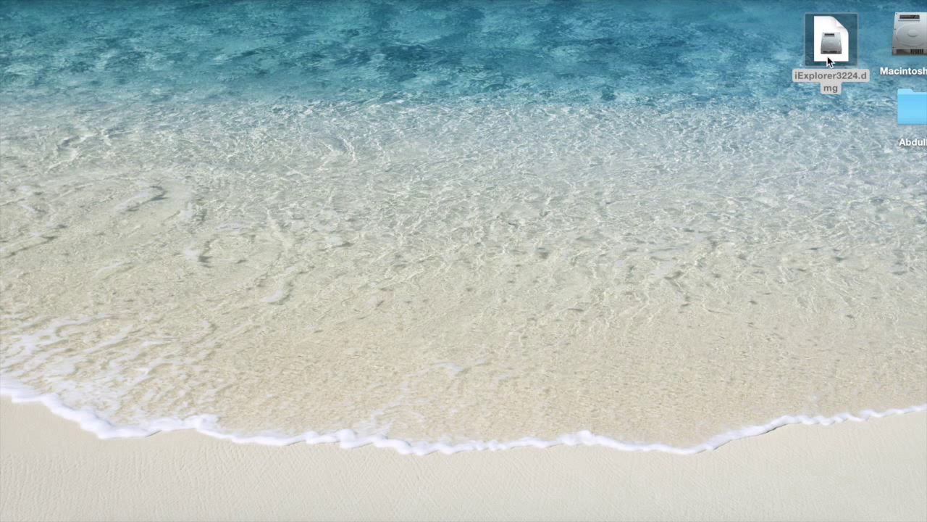
# Step: Move the iExplorer3224.dmg icon from the top-right to the desktop centre and select it
pyautogui.moveTo(830, 61); pyautogui.dragTo(523, 172)
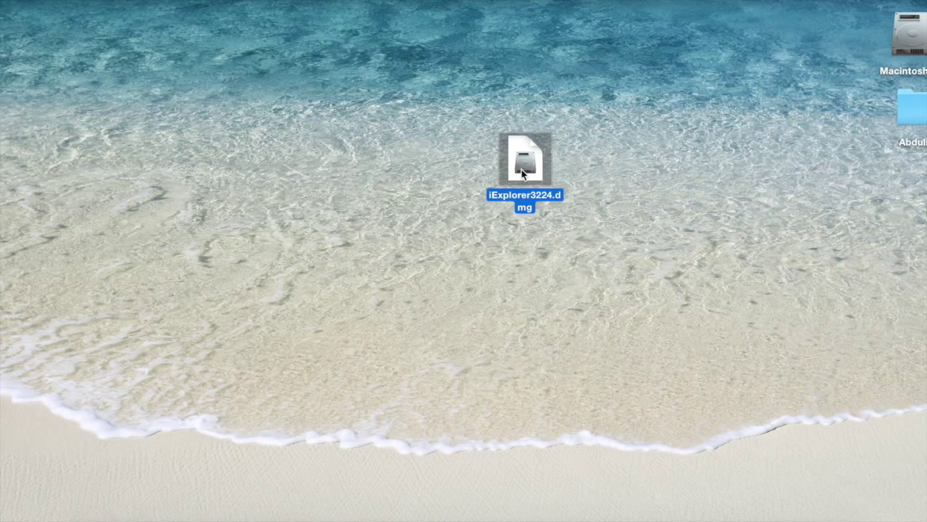
pyautogui.click(583, 187)
pyautogui.moveTo(525, 178); pyautogui.dragTo(484, 199)
pyautogui.click(530, 228)
pyautogui.click(576, 214)
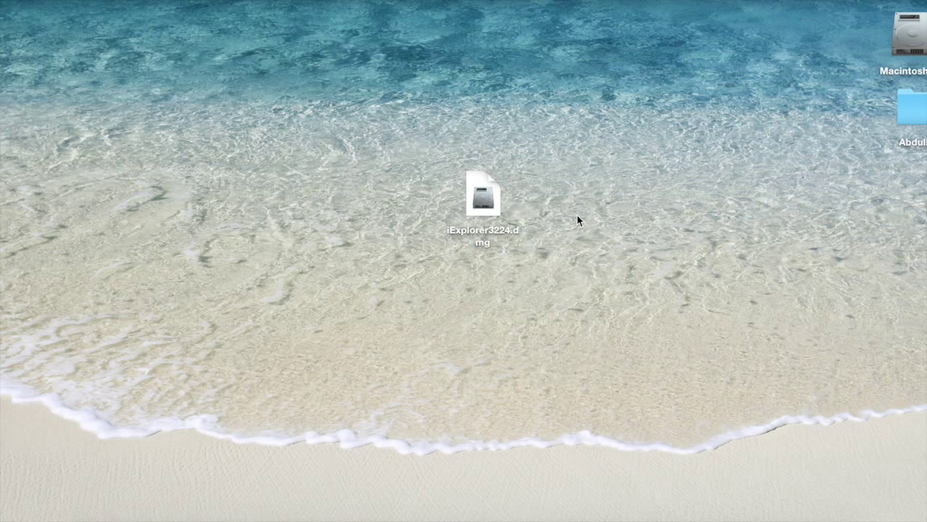
pyautogui.click(493, 199)
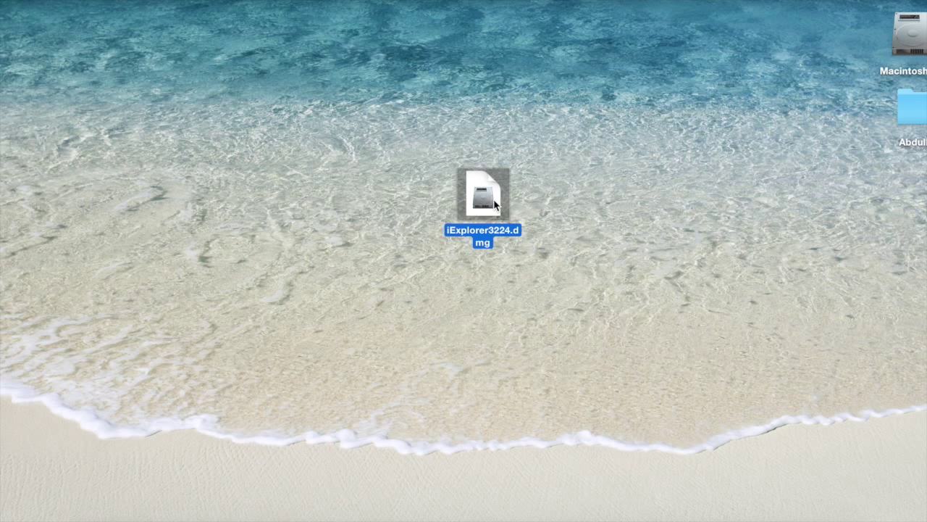
# Step: Install iExplorer into Applications from the mounted disk image and return the dmg to the top-right
pyautogui.doubleClick(495, 204)
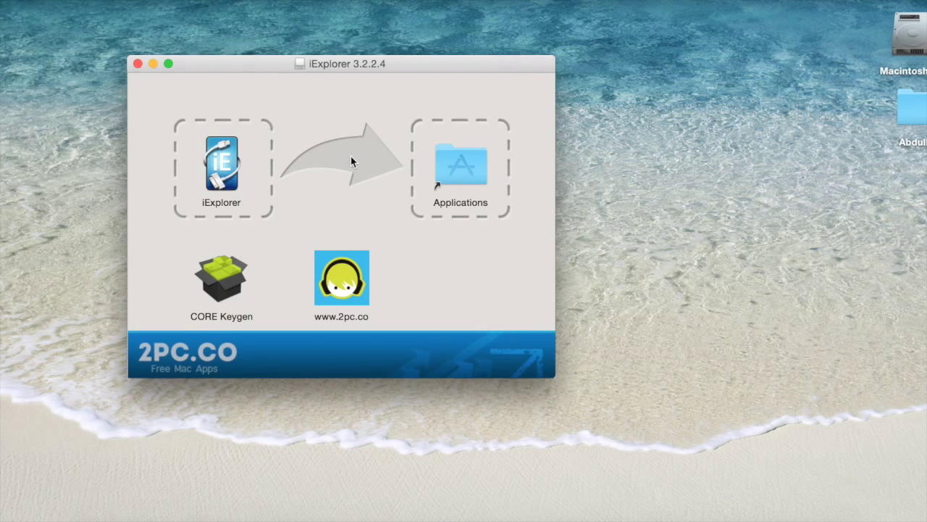
pyautogui.moveTo(221, 166); pyautogui.dragTo(460, 153)
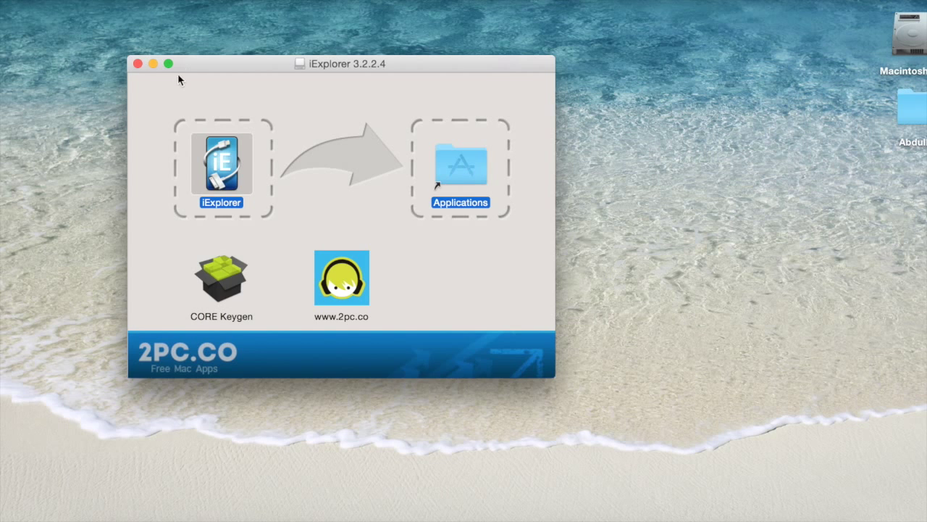
pyautogui.click(137, 64)
pyautogui.moveTo(498, 205); pyautogui.dragTo(833, 67)
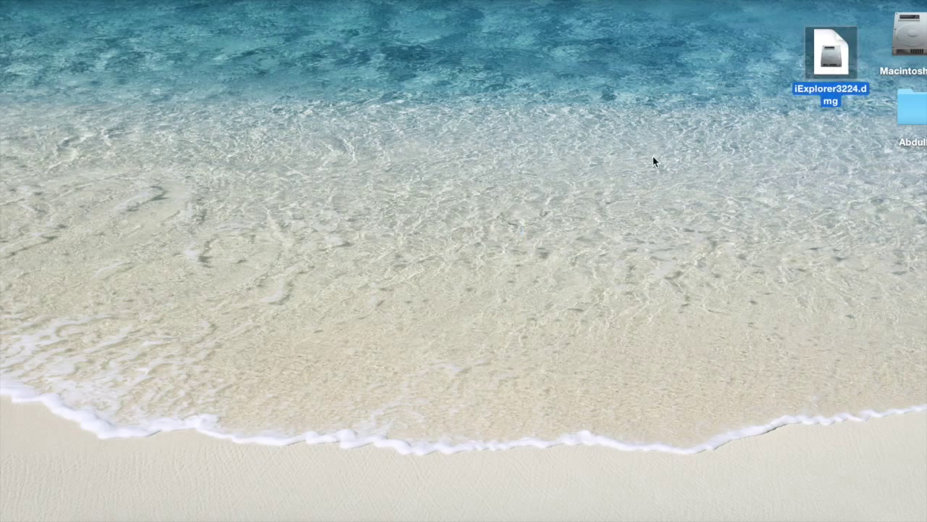
# Step: Launch iExplorer from Launchpad and confirm opening the downloaded app
pyautogui.press('F4')
pyautogui.click(814, 445)
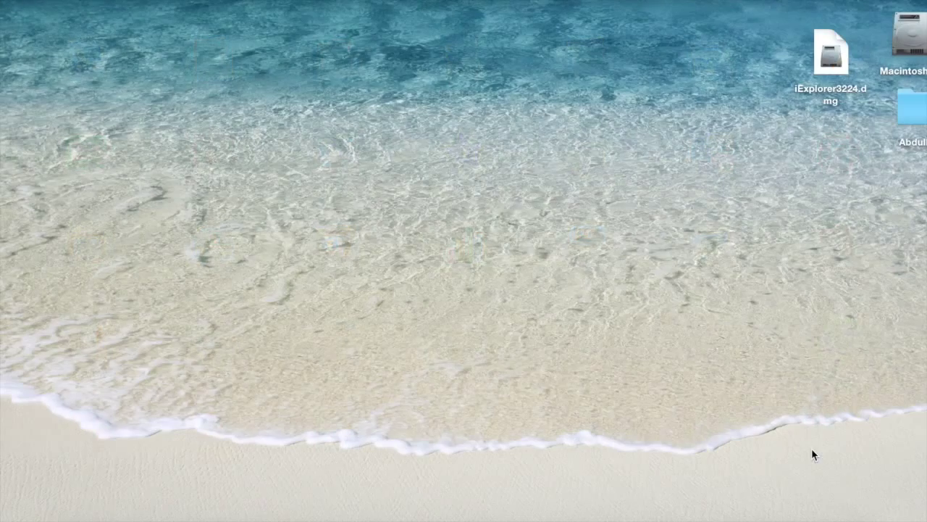
pyautogui.click(575, 209)
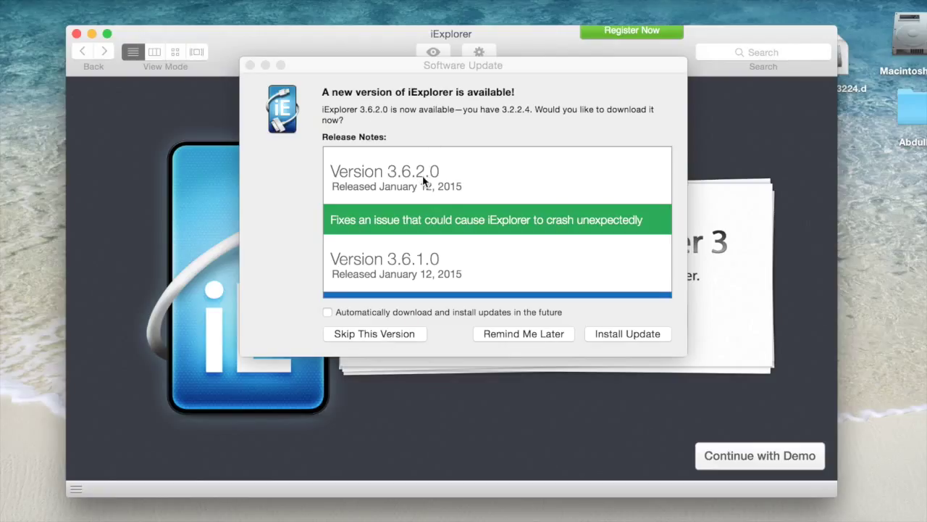
# Step: Skip the offered iExplorer 3.6.2.0 update
pyautogui.click(382, 332)
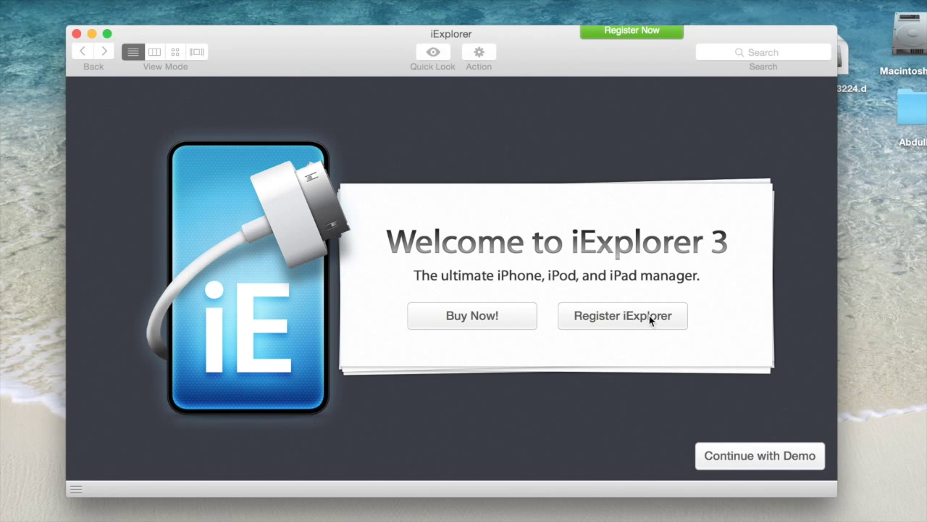
# Step: Register iExplorer by pasting the licence code into the Registration Code field, then close its window
pyautogui.click(603, 324)
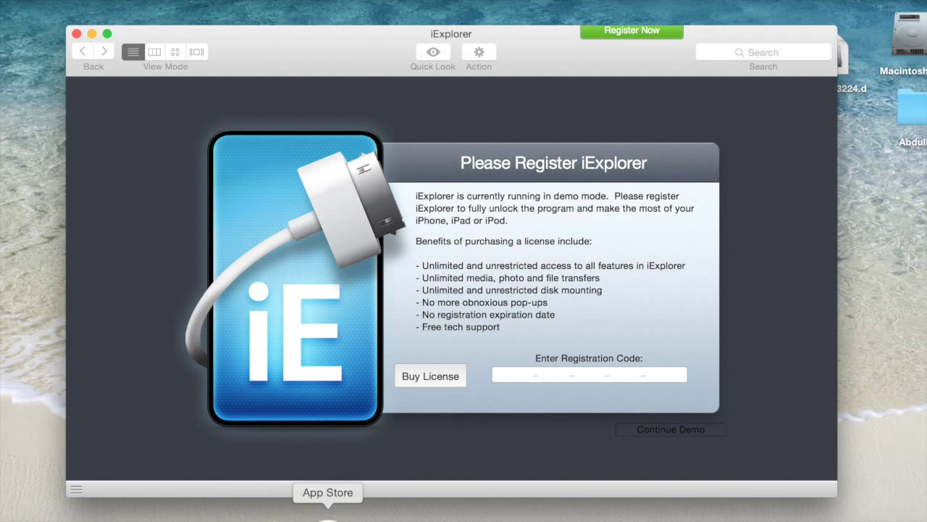
pyautogui.click(566, 374)
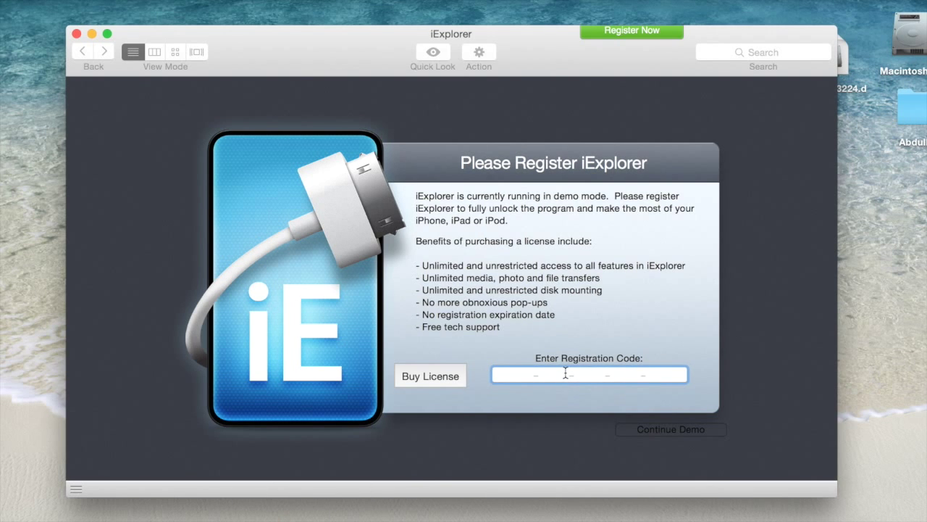
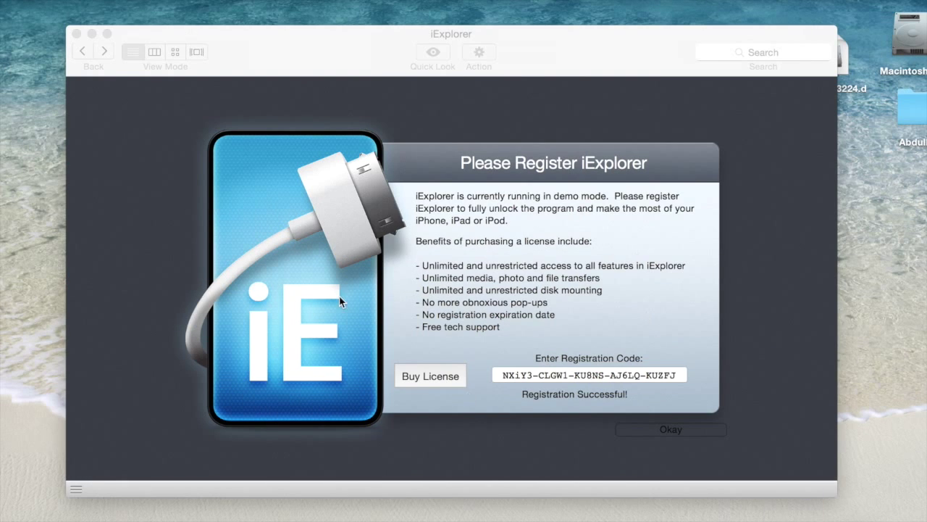
pyautogui.click(76, 34)
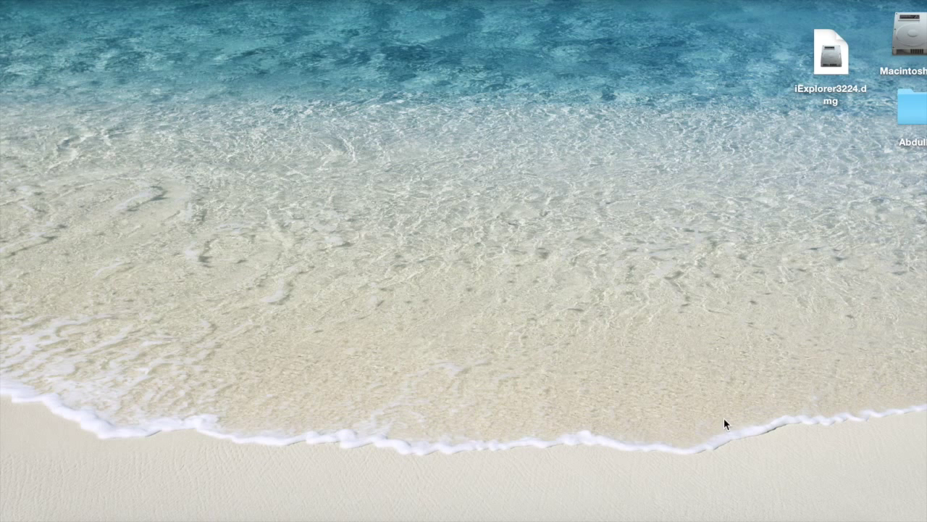
# Step: Reopen iExplorer from the Dock and browse the Media, Data and All categories, ending on Data
pyautogui.click(674, 516)
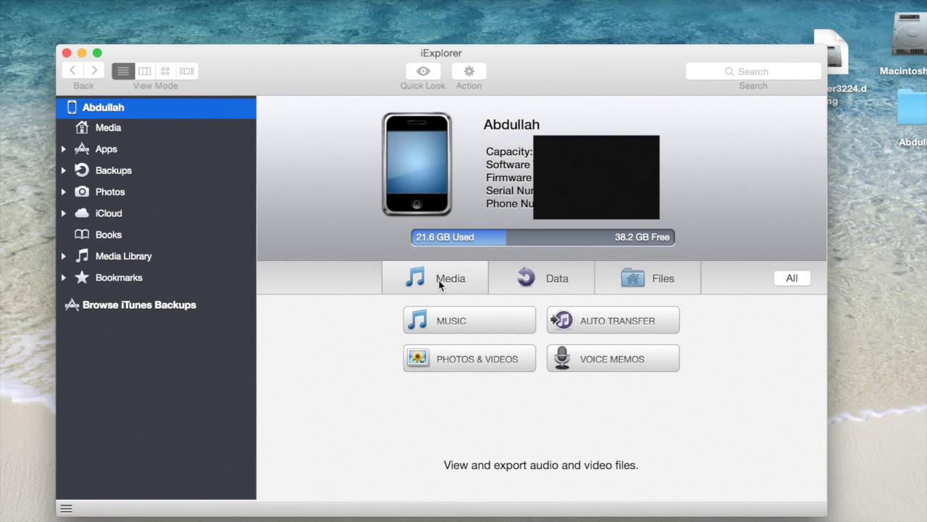
pyautogui.click(528, 288)
pyautogui.click(475, 286)
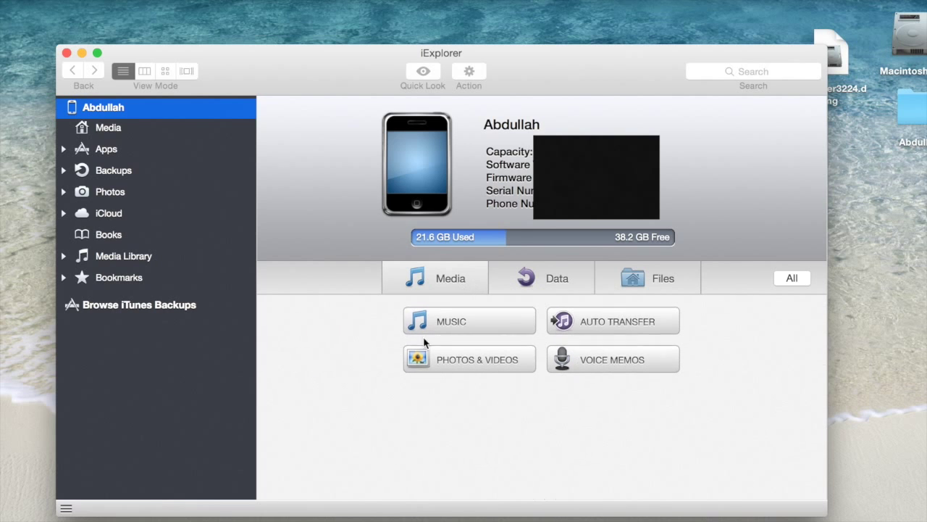
pyautogui.click(528, 286)
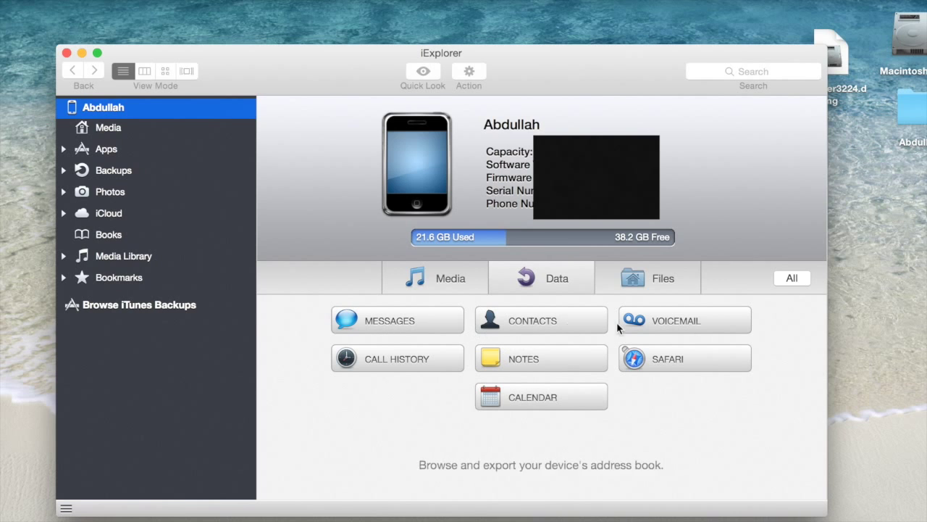
pyautogui.click(445, 284)
pyautogui.click(791, 278)
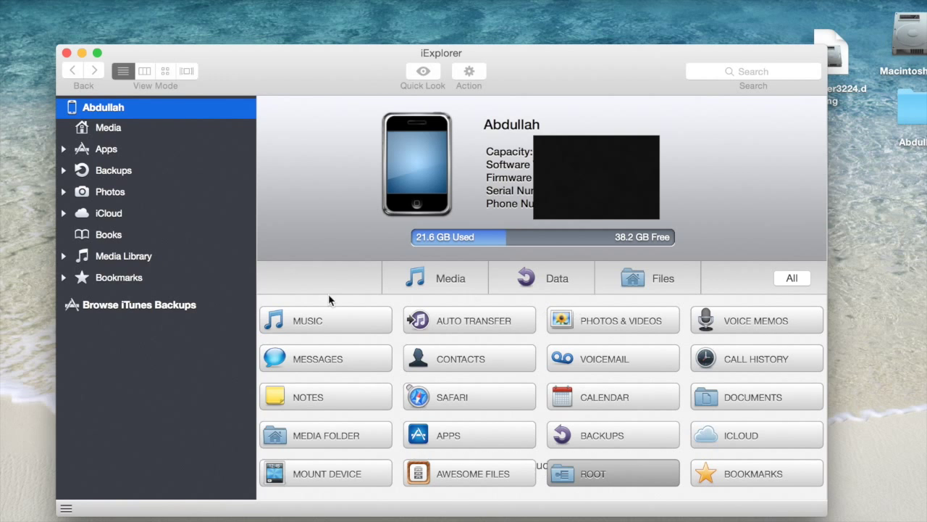
pyautogui.click(548, 281)
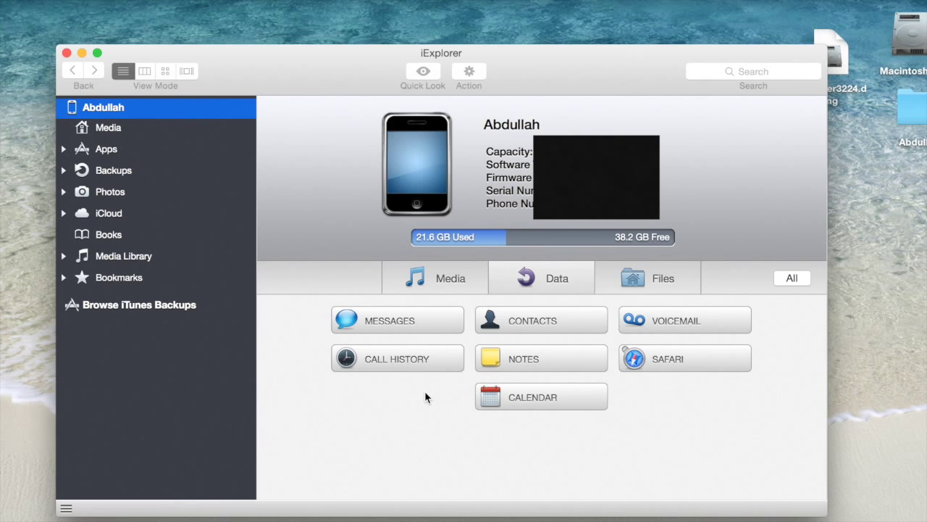
# Step: Open Messages from the iPhone backup and view the flynas conversation
pyautogui.click(401, 323)
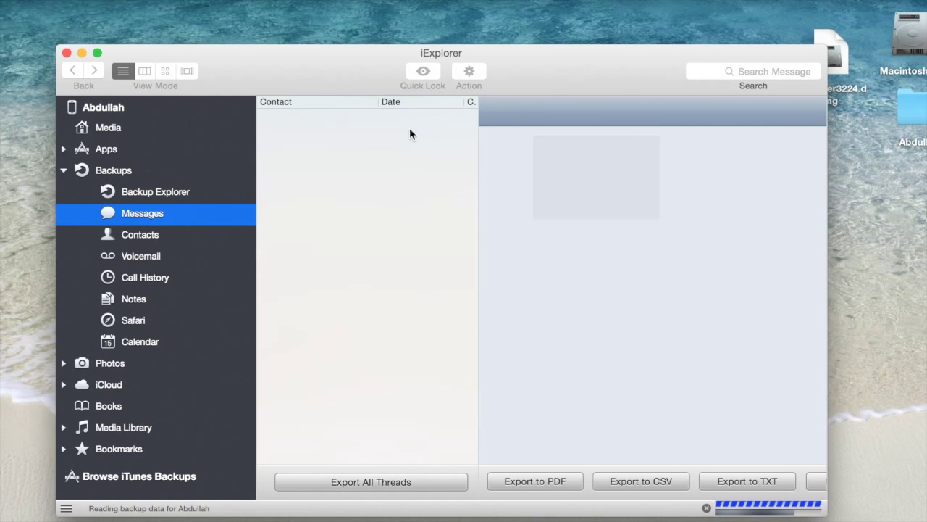
pyautogui.click(408, 131)
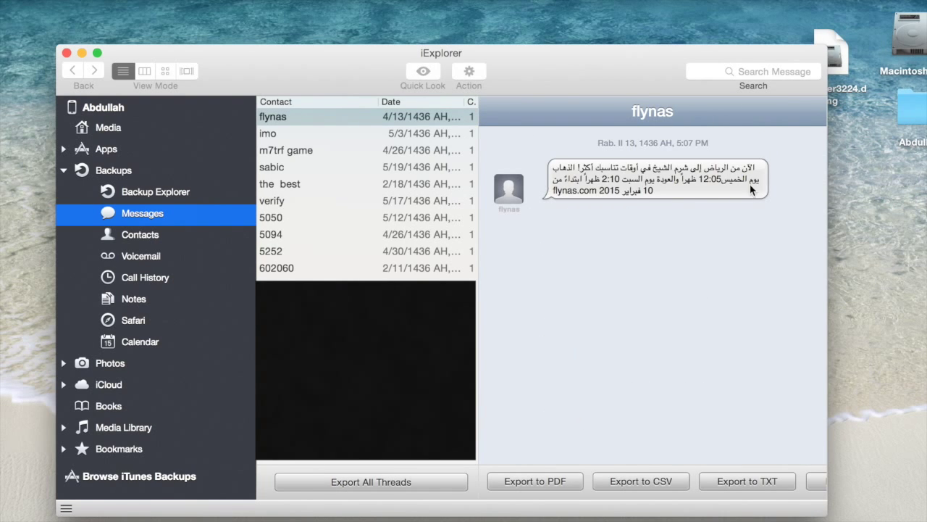
pyautogui.scroll(-1, 366, 189)
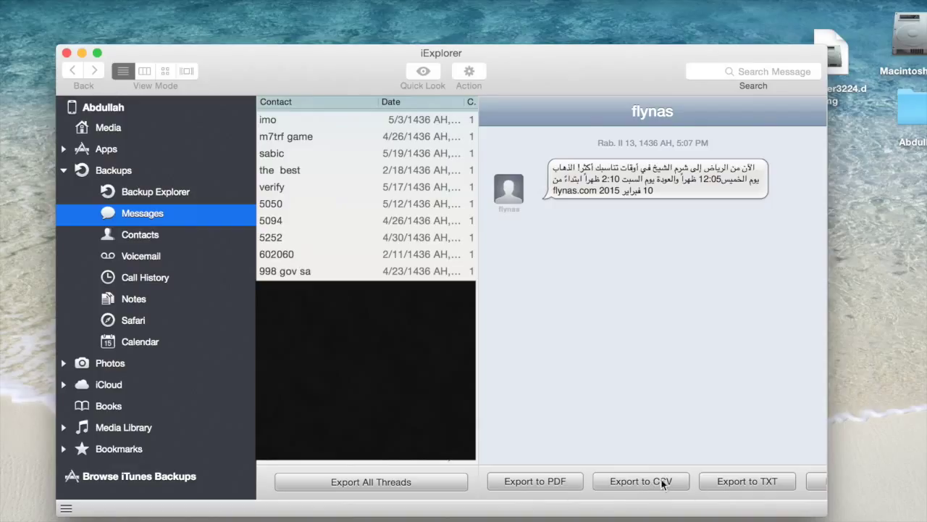
# Step: Export the flynas conversation as a text file to the Desktop
pyautogui.click(730, 483)
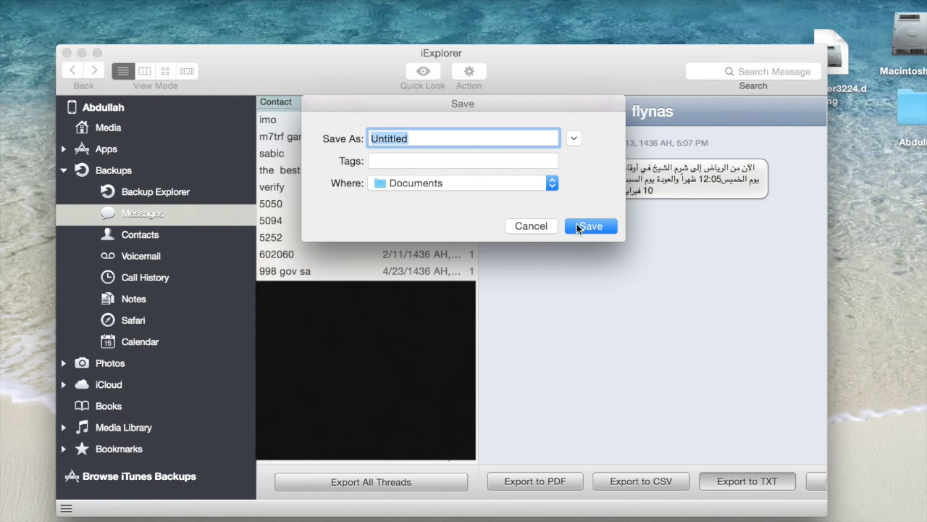
pyautogui.click(516, 184)
pyautogui.click(550, 322)
pyautogui.click(588, 226)
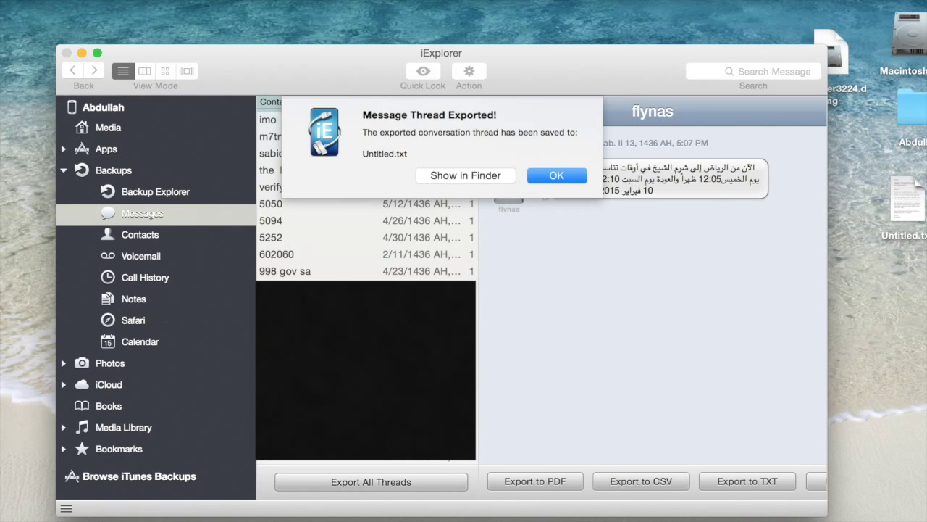
pyautogui.click(551, 180)
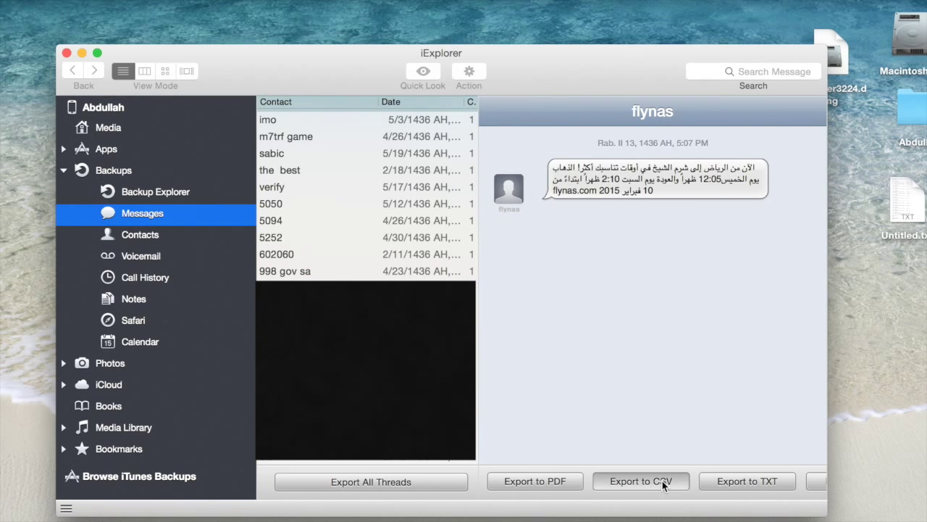
# Step: Export the same conversation as CSV and as PDF to the Desktop
pyautogui.click(641, 481)
pyautogui.click(588, 227)
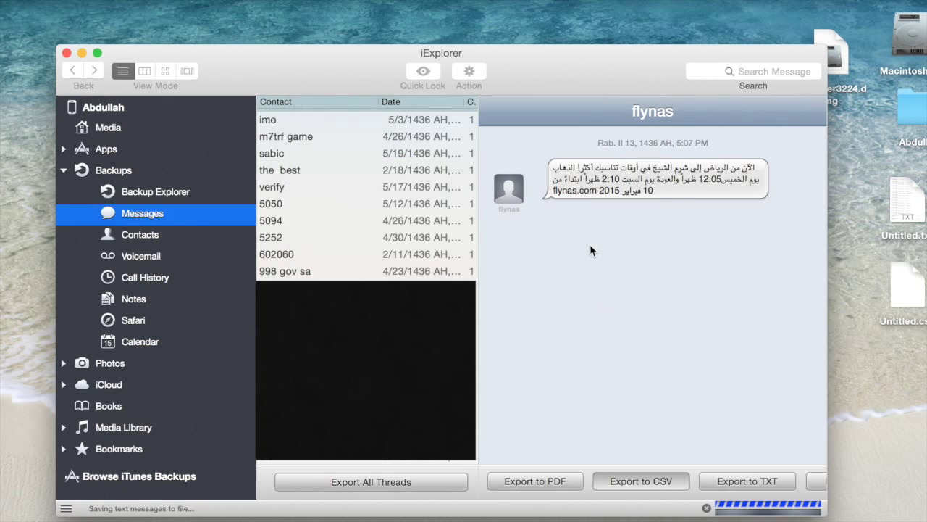
pyautogui.click(547, 180)
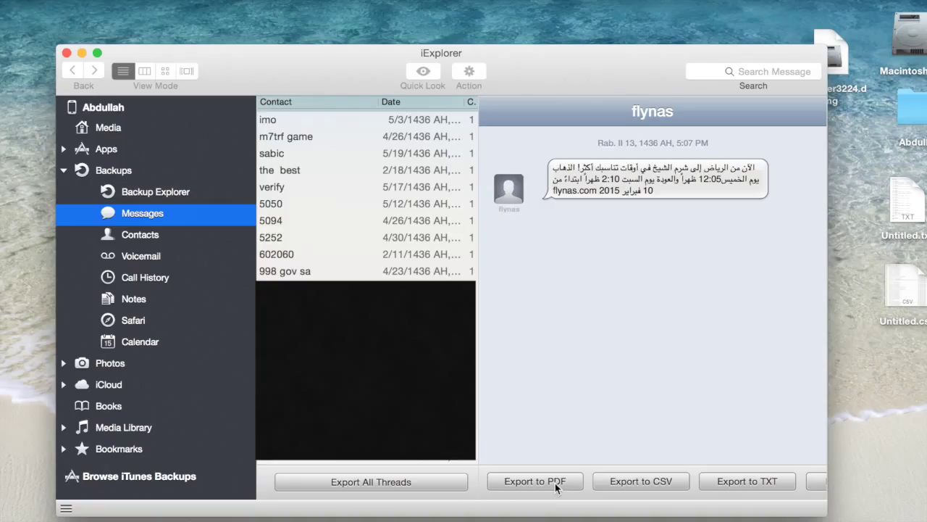
pyautogui.click(557, 483)
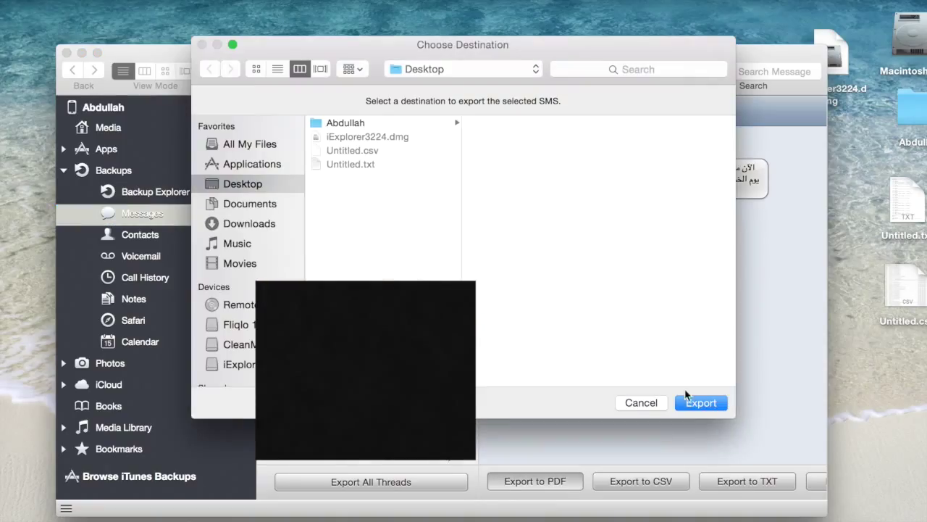
pyautogui.click(698, 404)
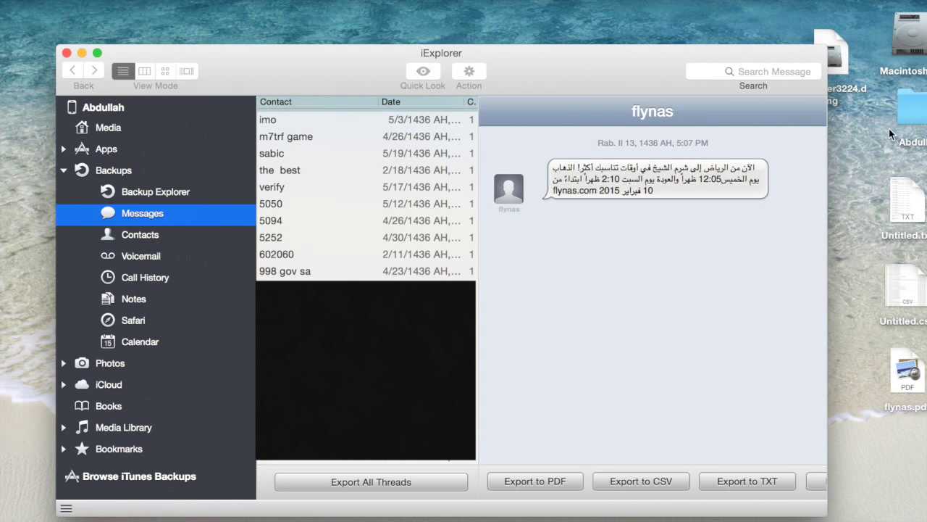
# Step: Open the exported Untitled.txt, scroll through it, and close it
pyautogui.click(914, 231)
pyautogui.doubleClick(913, 230)
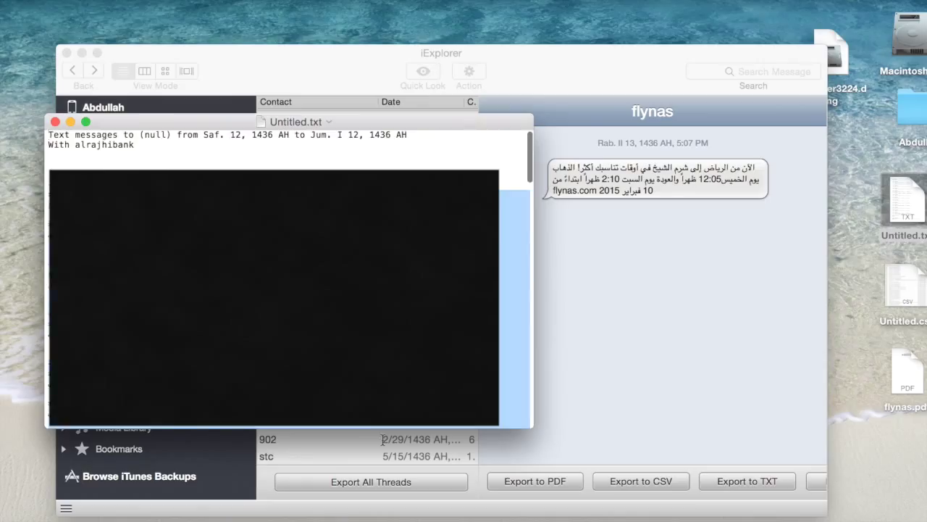
pyautogui.scroll(-1, 515, 289)
pyautogui.click(55, 121)
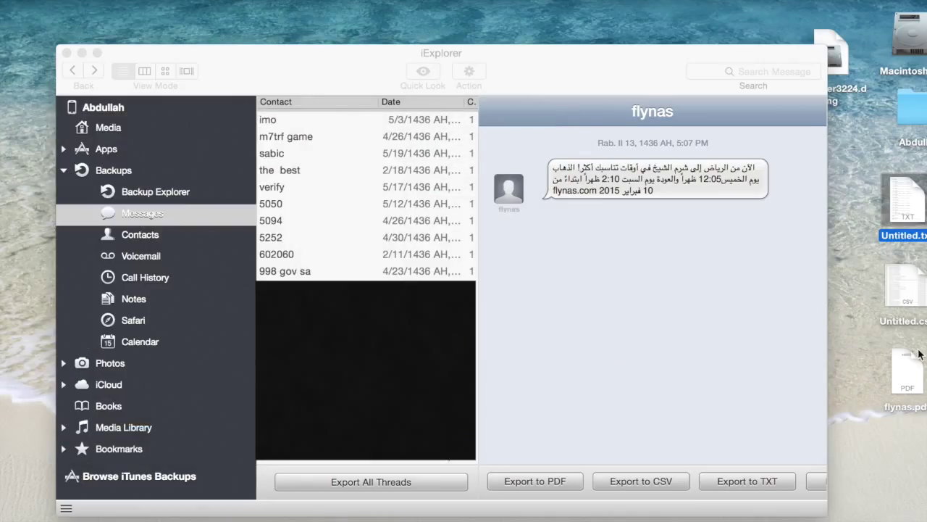
# Step: View flynas.pdf in Preview, close it, and select the three exported desktop files
pyautogui.doubleClick(905, 385)
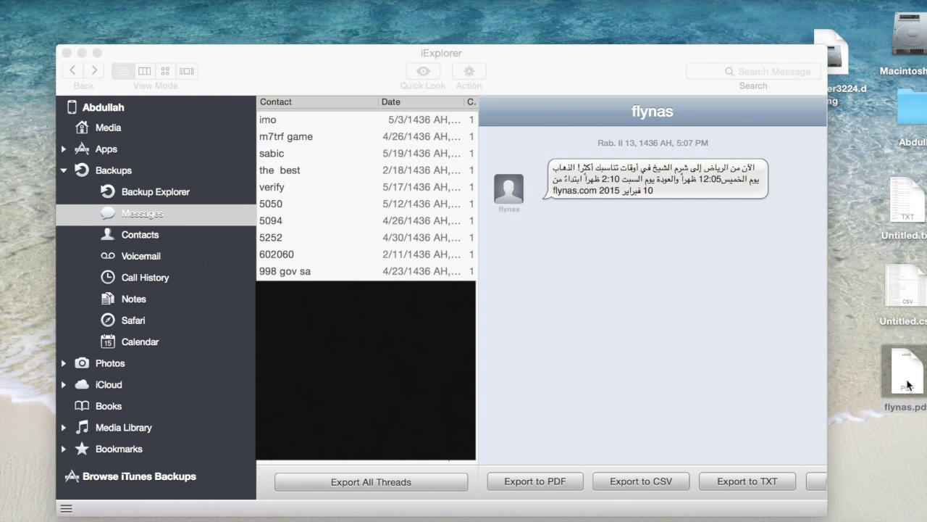
pyautogui.scroll(2, 288, 149)
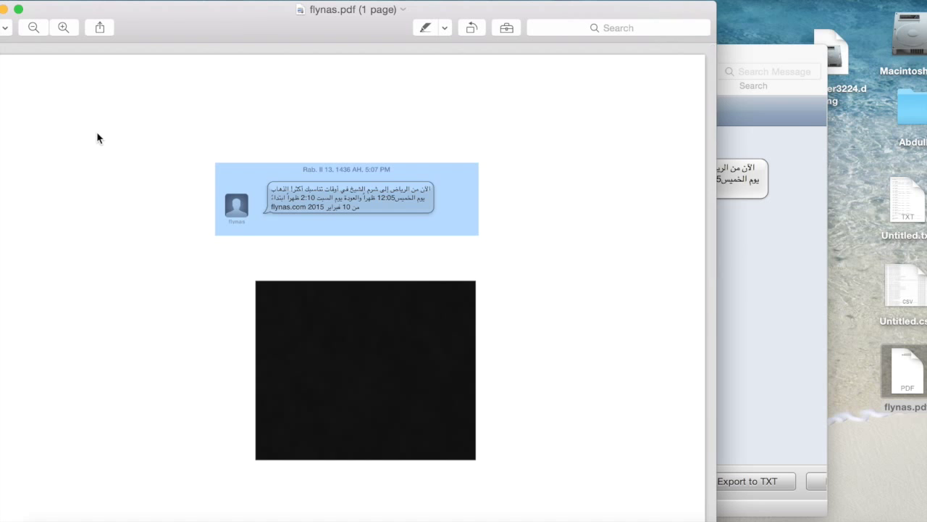
pyautogui.press('super+w')
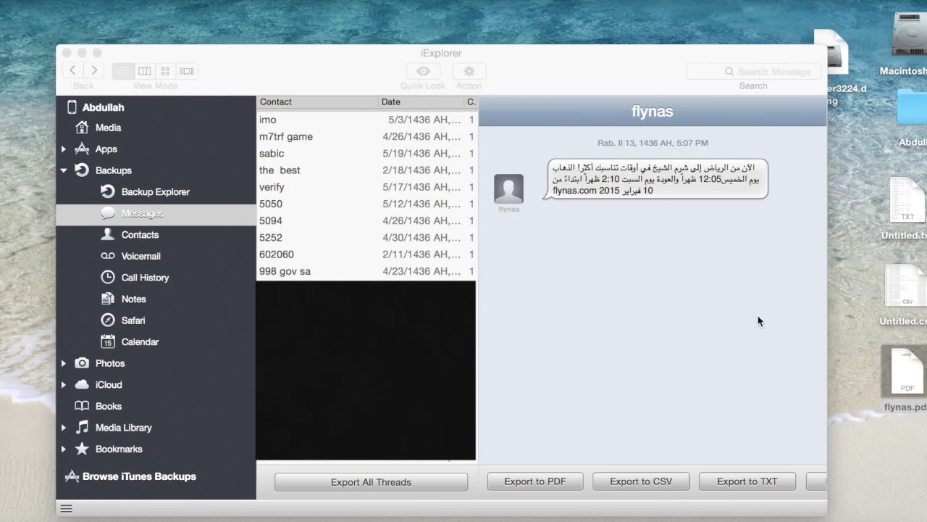
pyautogui.moveTo(853, 388); pyautogui.dragTo(921, 173)
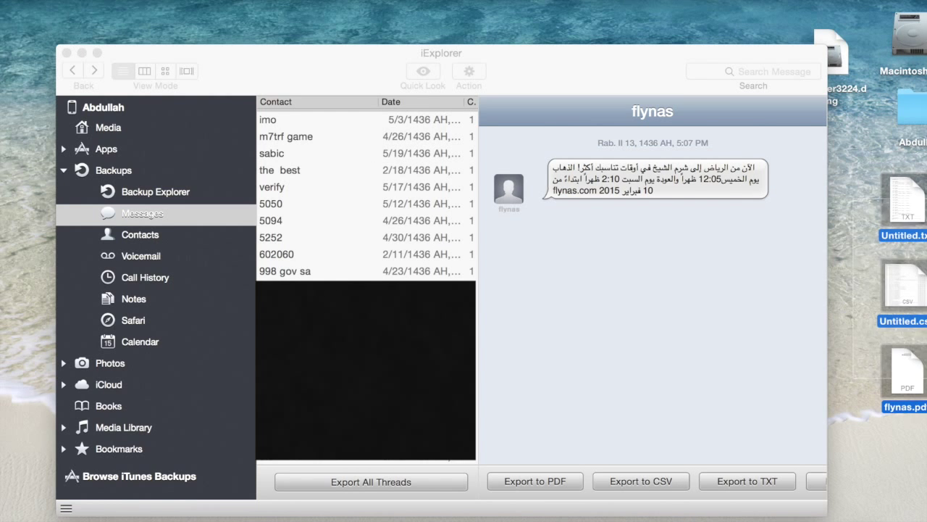
pyautogui.click(609, 288)
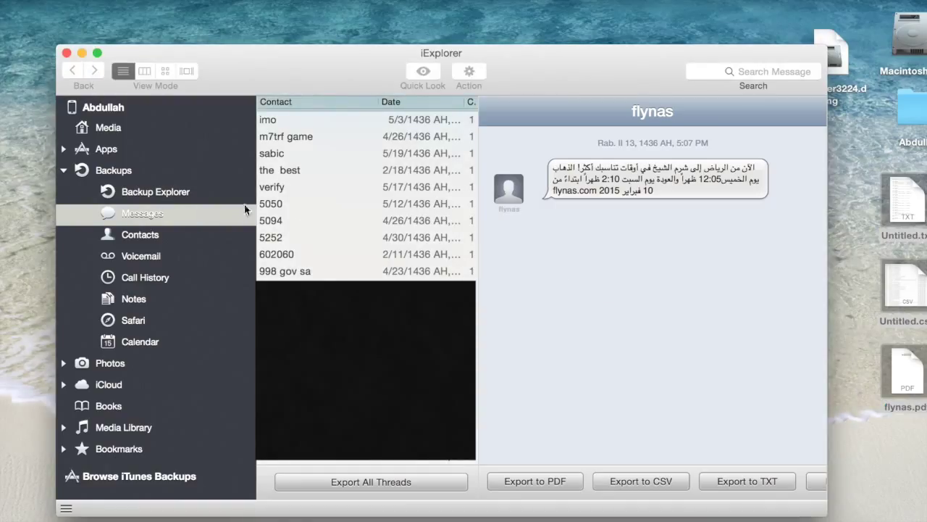
# Step: Return to the iPhone overview and show its Media categories
pyautogui.click(128, 109)
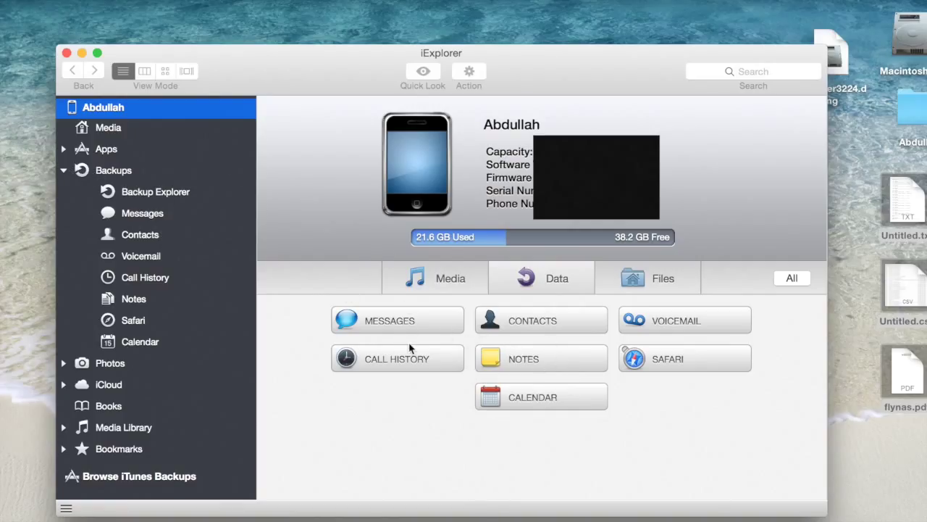
pyautogui.click(413, 321)
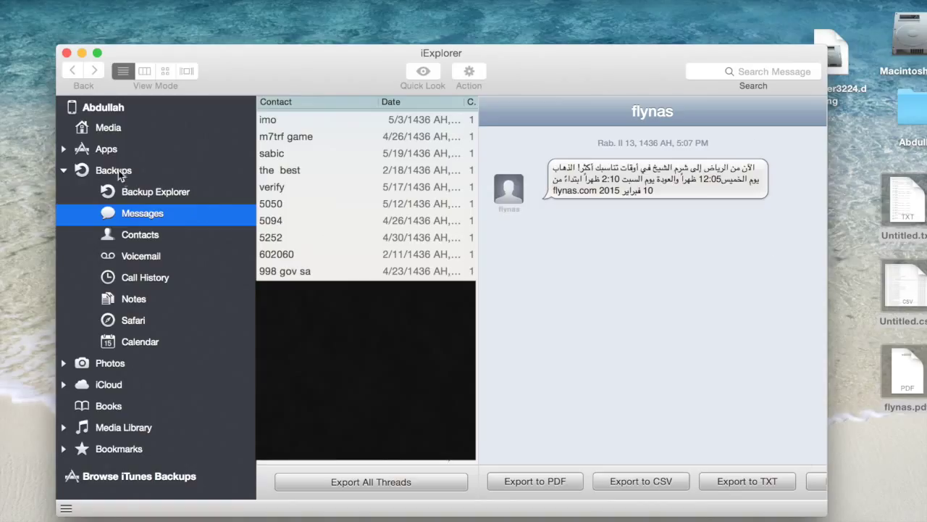
pyautogui.click(112, 131)
pyautogui.click(162, 110)
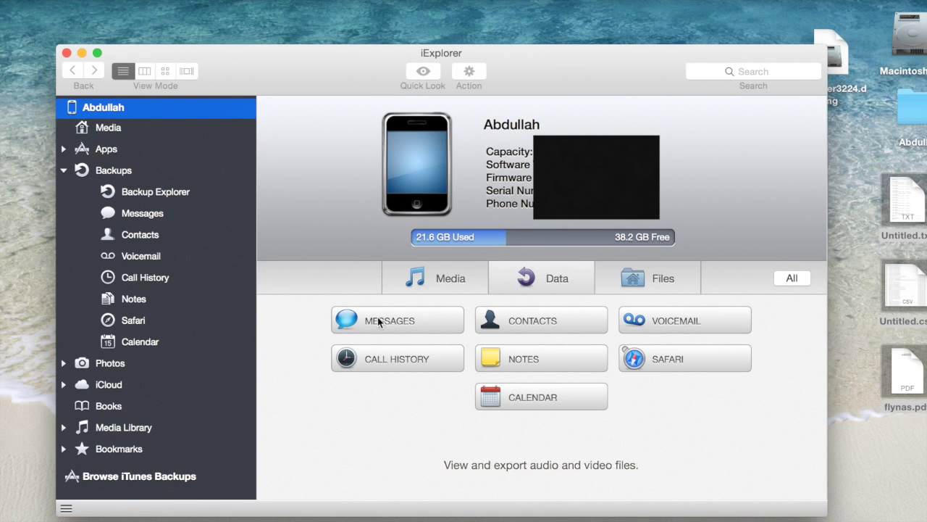
pyautogui.click(468, 286)
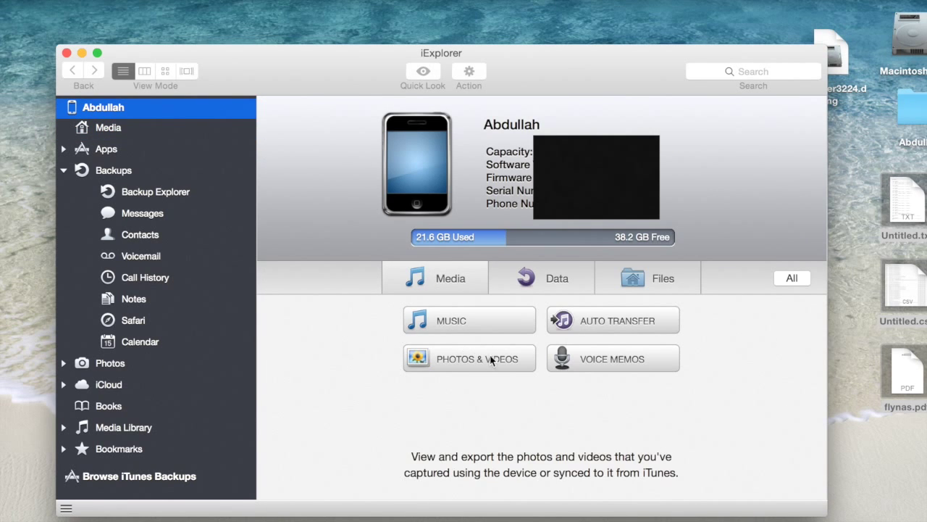
# Step: Expand Photos > DCIM, select IMG_0040.JPG, and bring up its export options
pyautogui.click(503, 365)
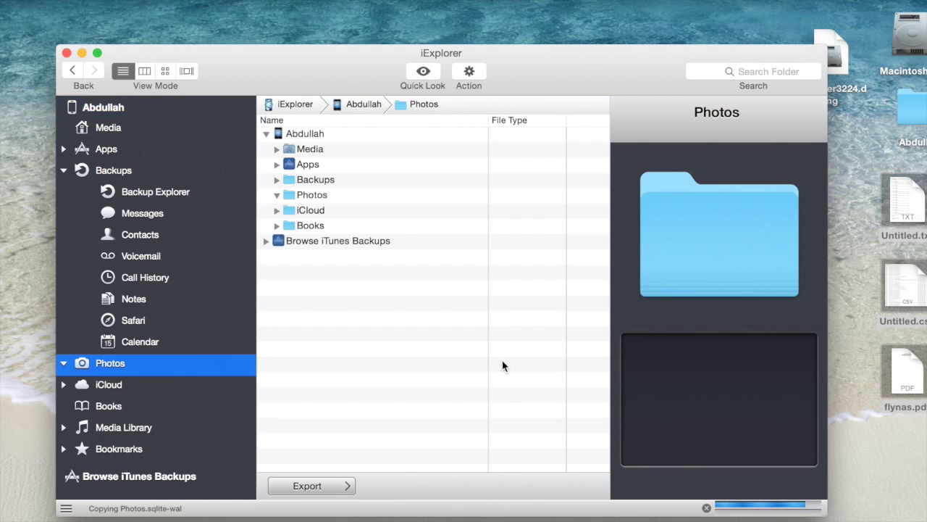
pyautogui.click(276, 194)
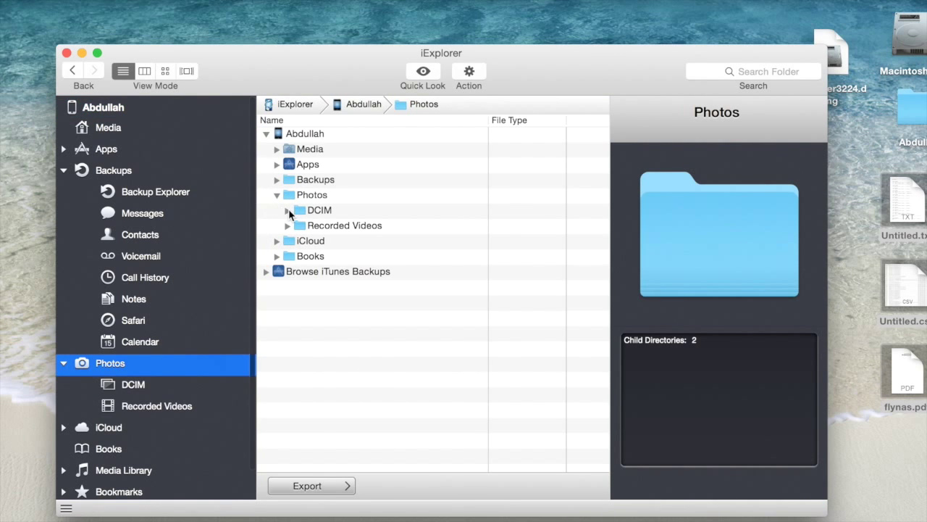
pyautogui.click(288, 210)
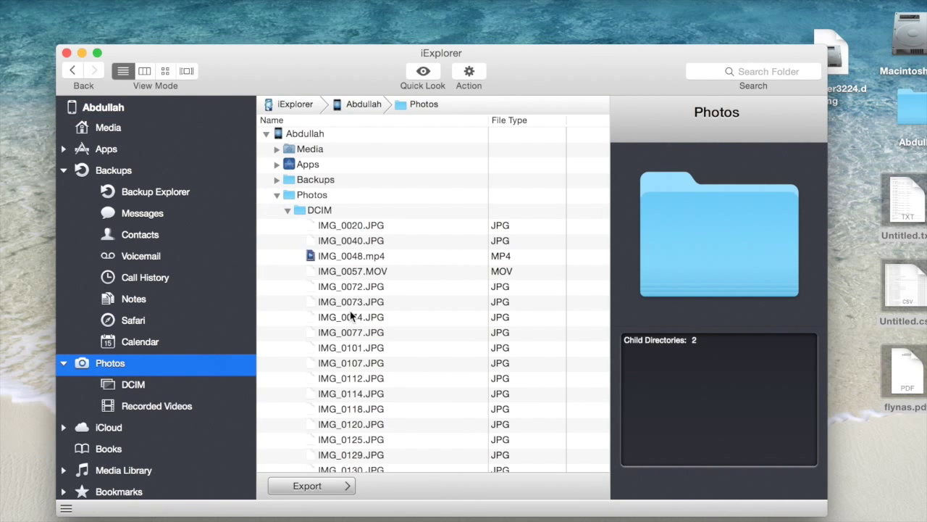
pyautogui.click(348, 242)
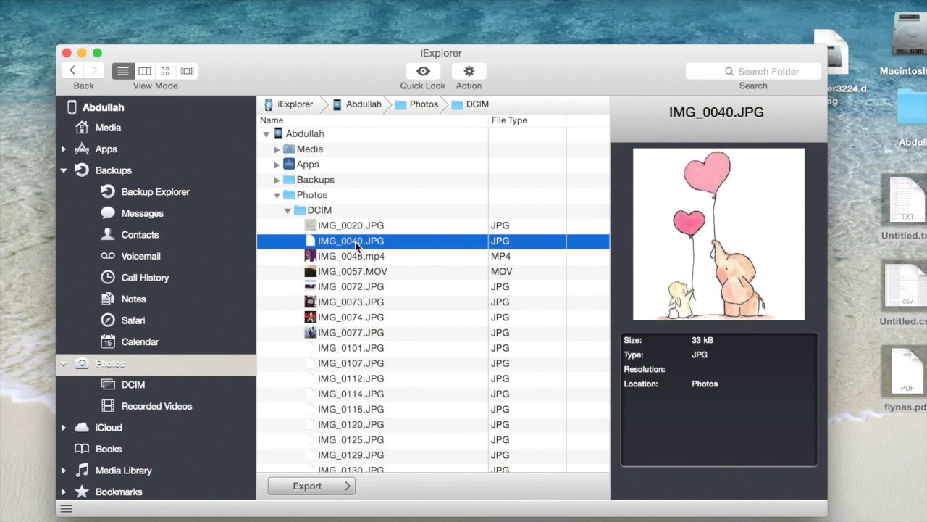
pyautogui.click(325, 484)
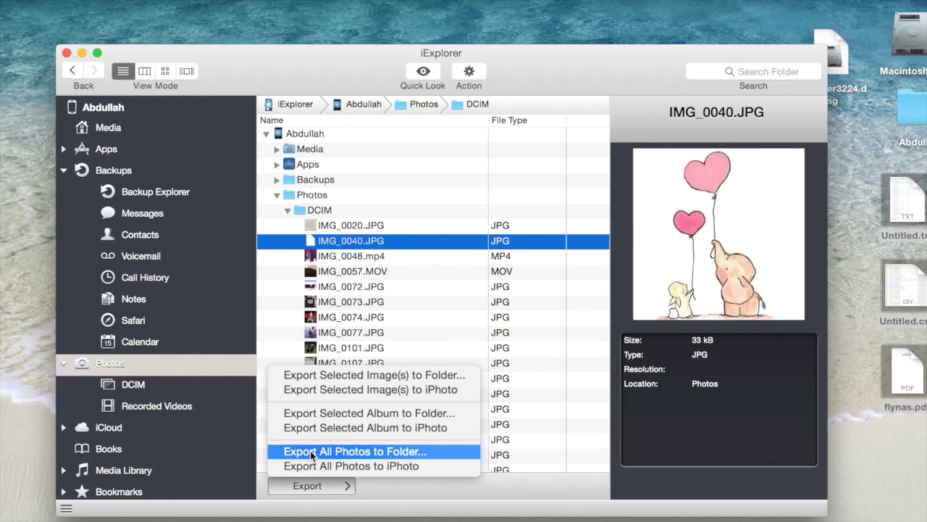
# Step: Export IMG_0040.JPG to a Desktop folder, preview the resulting IMG_00001.JPG, and collapse DCIM
pyautogui.click(381, 378)
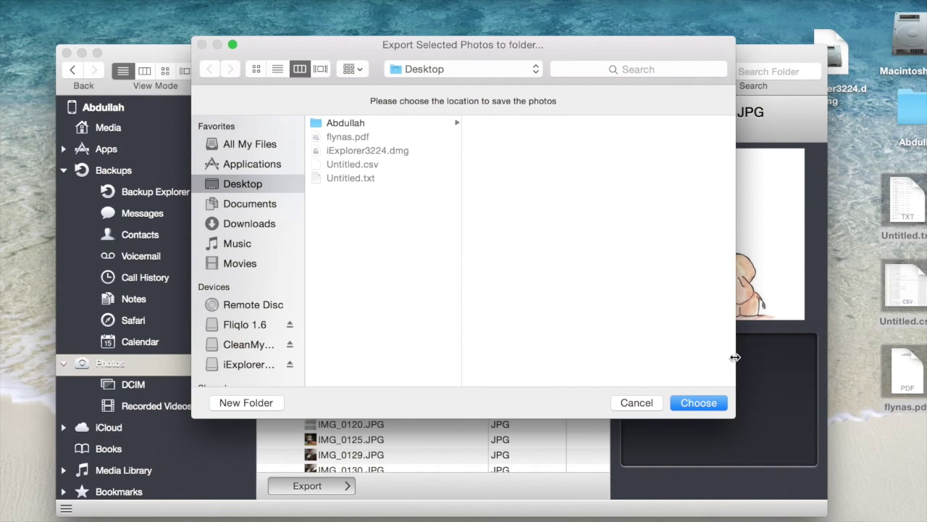
pyautogui.click(698, 403)
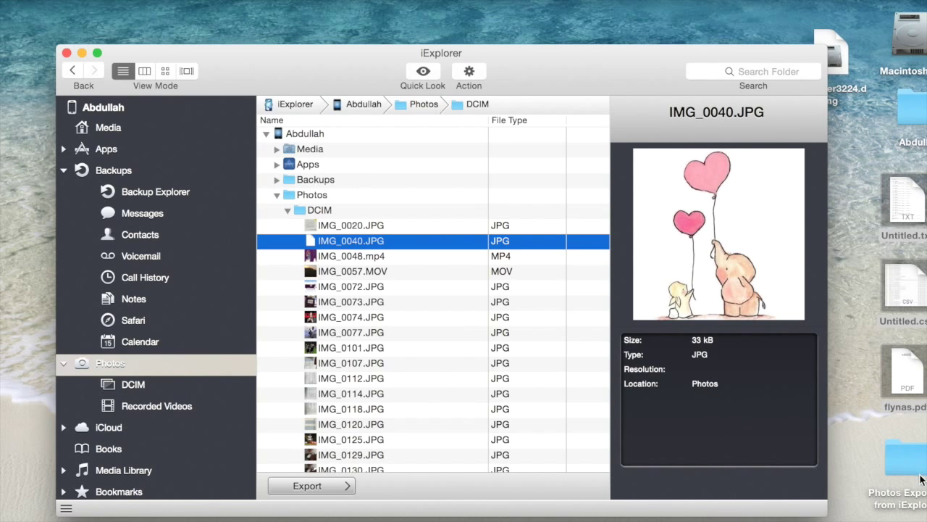
pyautogui.doubleClick(919, 476)
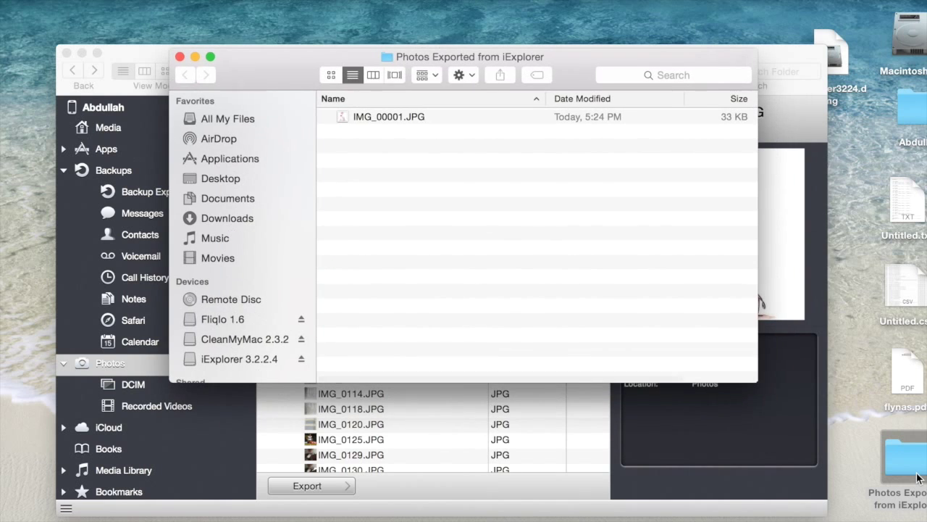
pyautogui.click(400, 119)
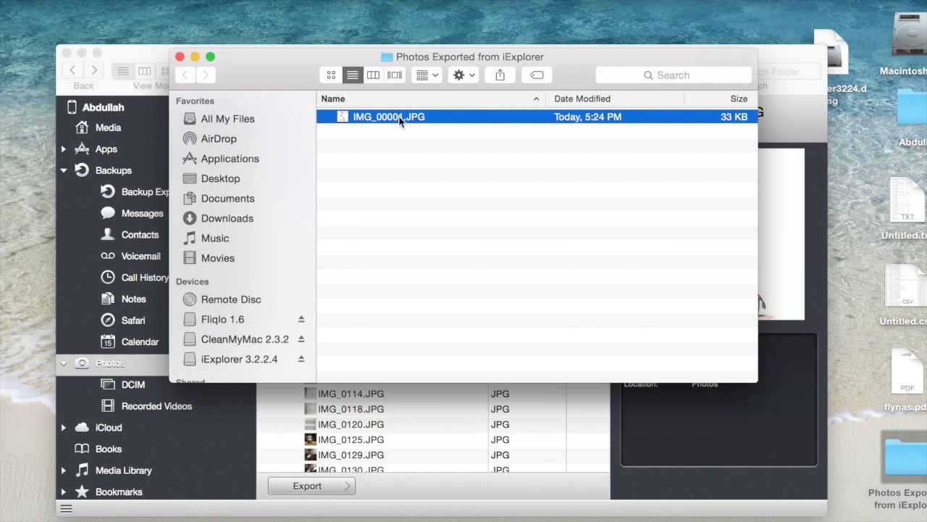
pyautogui.press('space')
pyautogui.press('space')
pyautogui.click(180, 57)
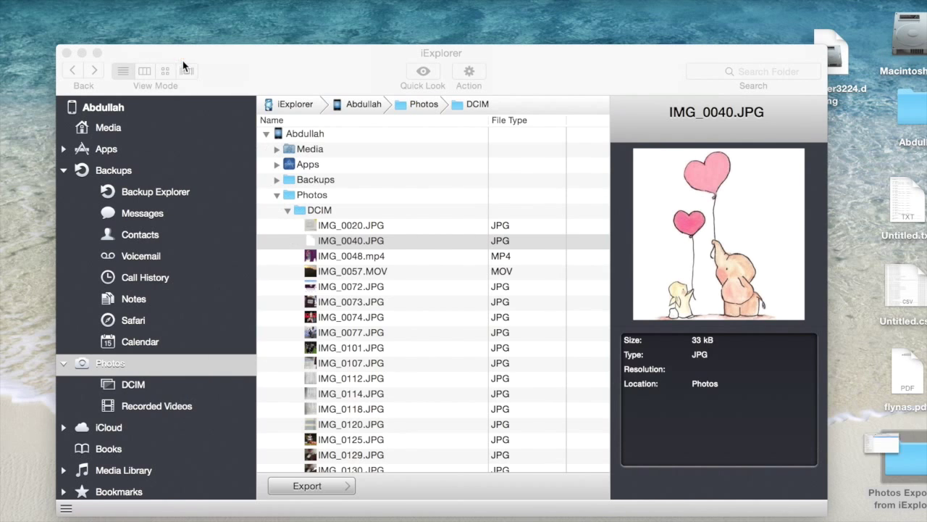
pyautogui.click(287, 210)
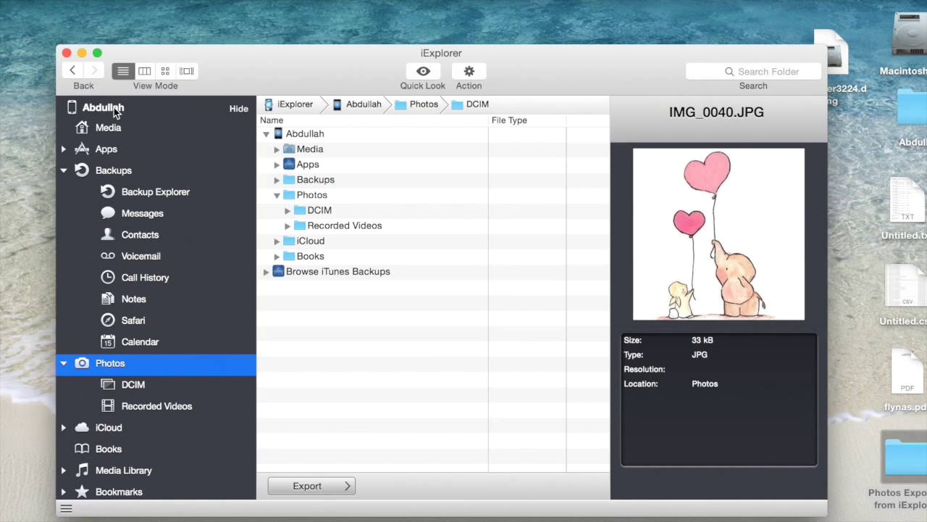
# Step: Return to the iPhone overview, collapse Backups in the sidebar, and finish on the Media categories
pyautogui.click(114, 108)
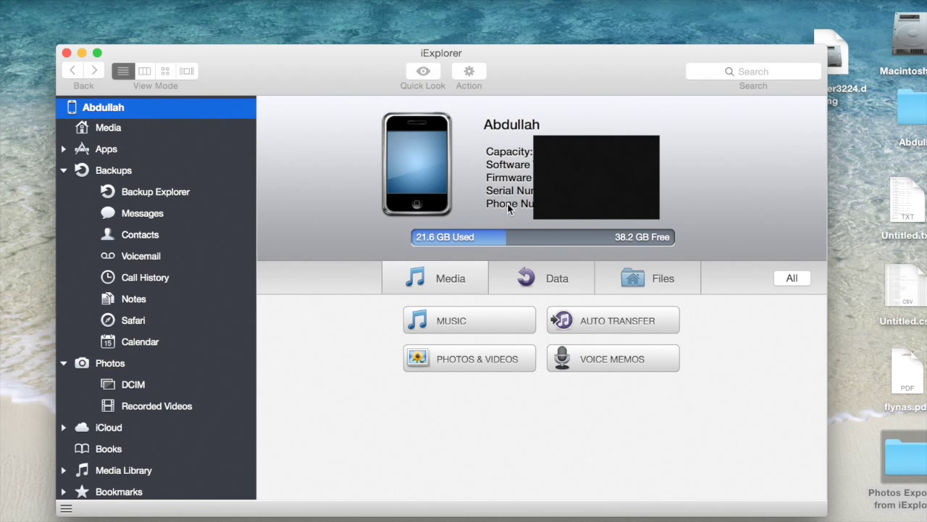
pyautogui.click(553, 276)
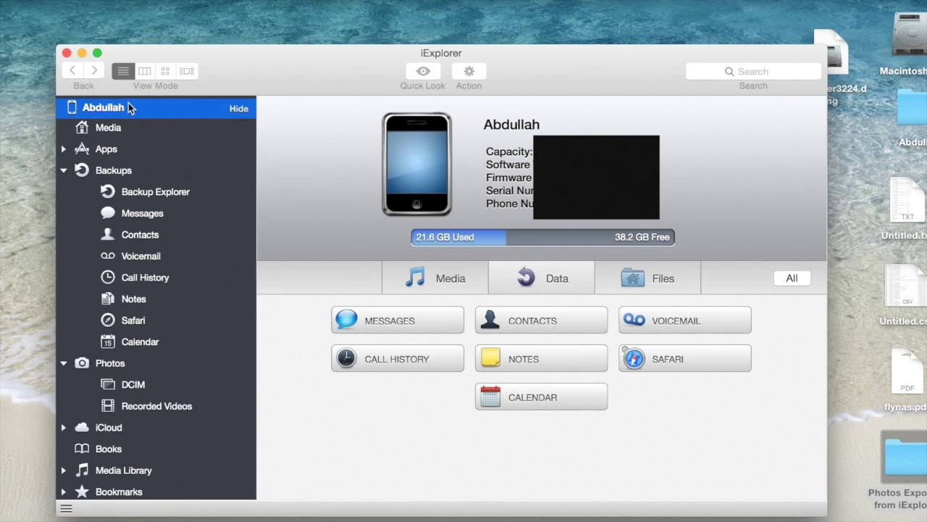
pyautogui.click(65, 171)
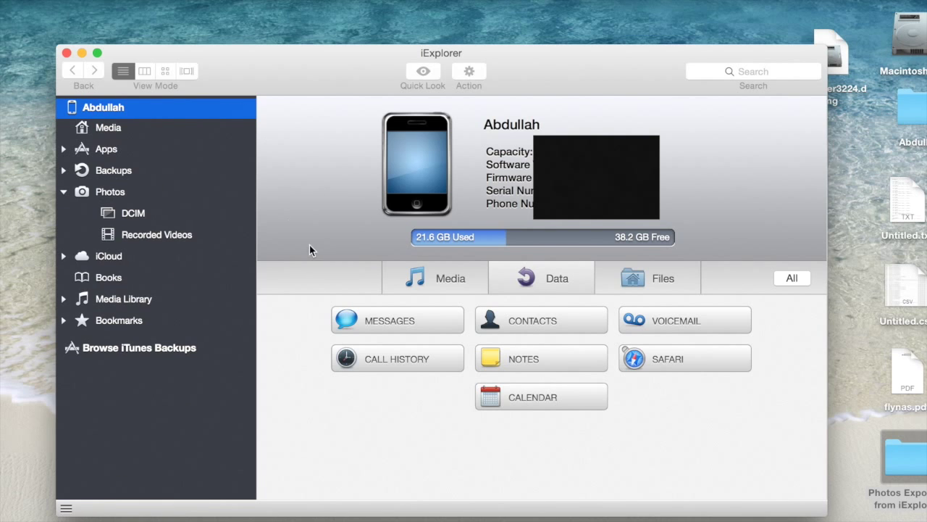
pyautogui.click(437, 279)
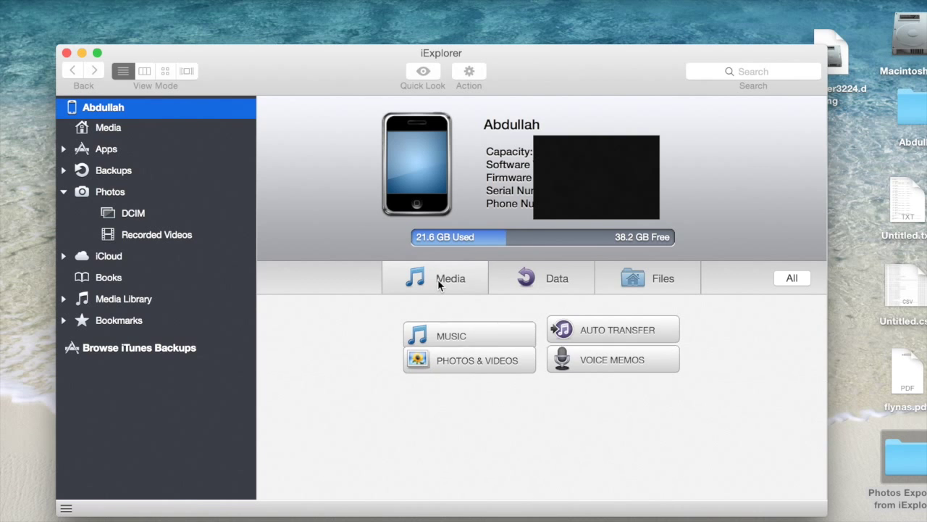
pyautogui.click(520, 282)
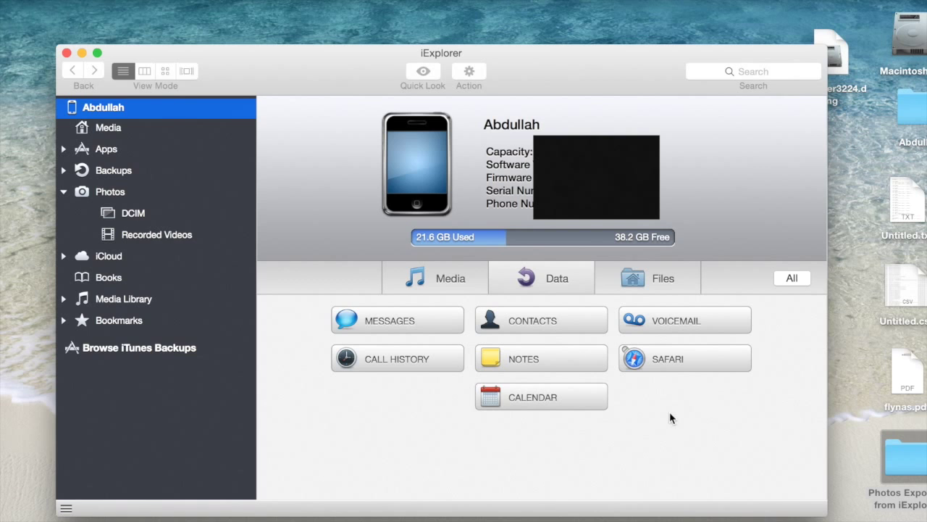
pyautogui.click(420, 281)
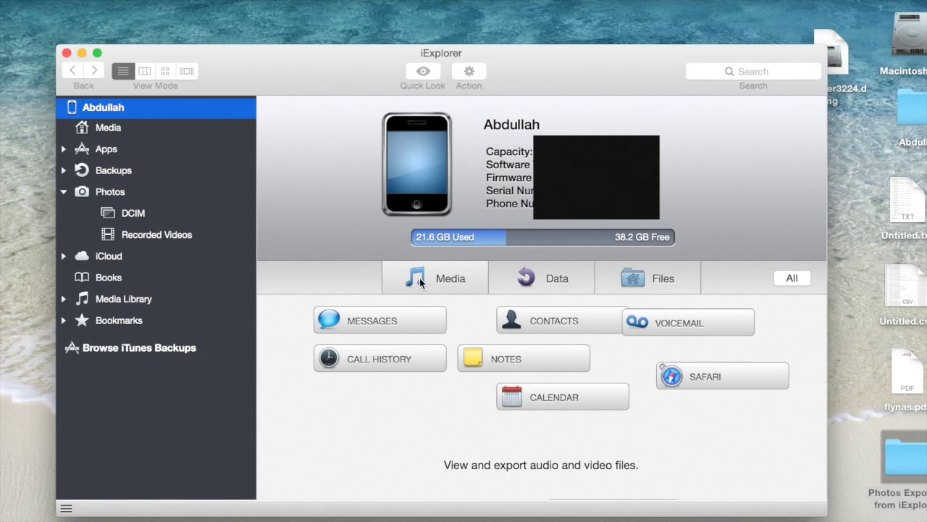